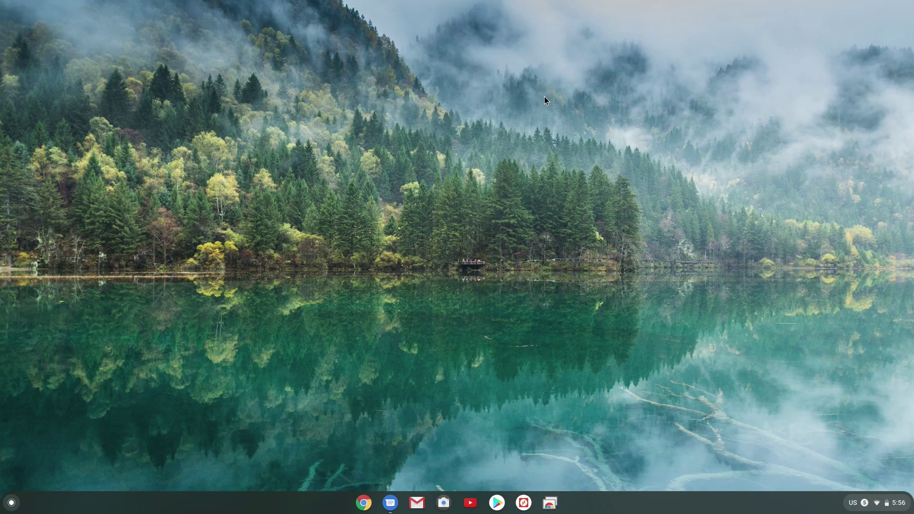
Launch Settings from the launcher and go to Linux > Backup & restore
click(12, 503)
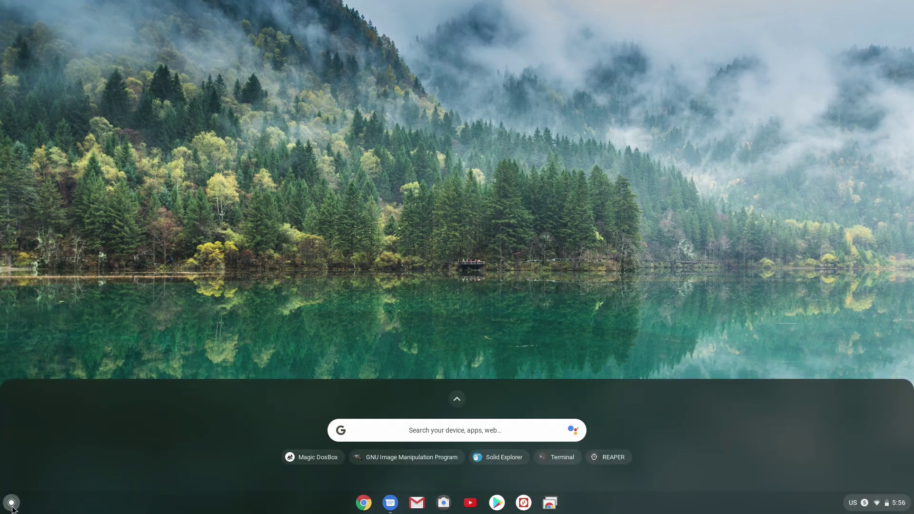
text(sett)
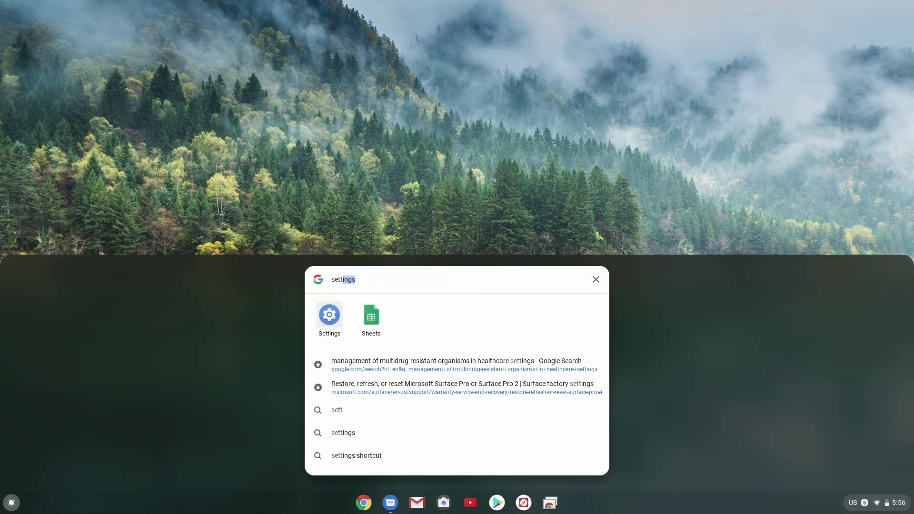
text(ings)
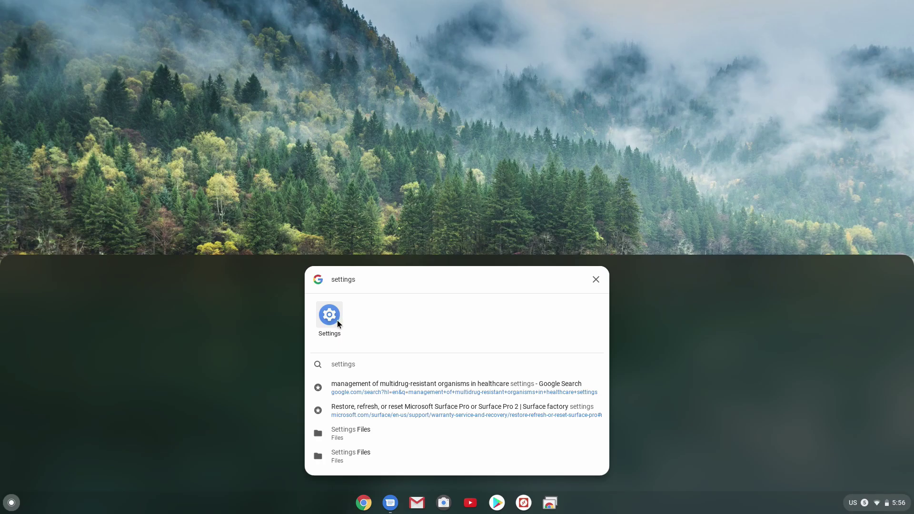
click(329, 316)
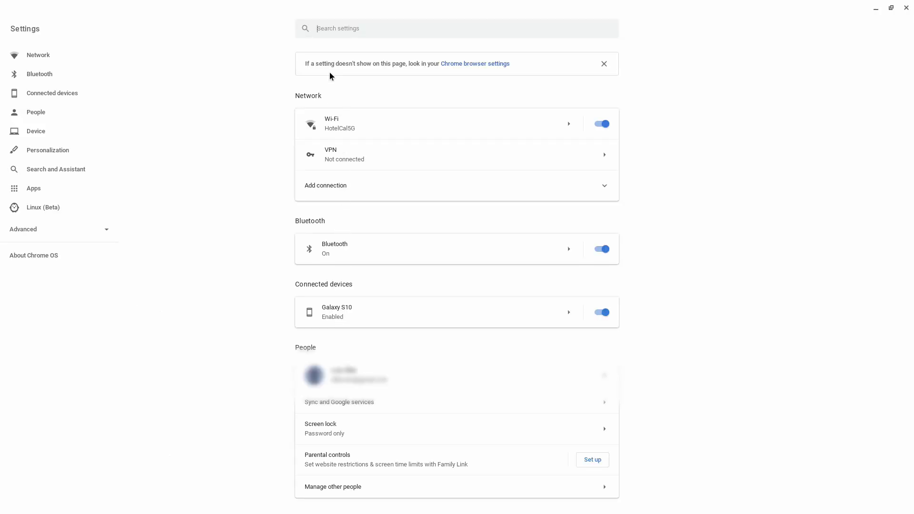
text(Linux)
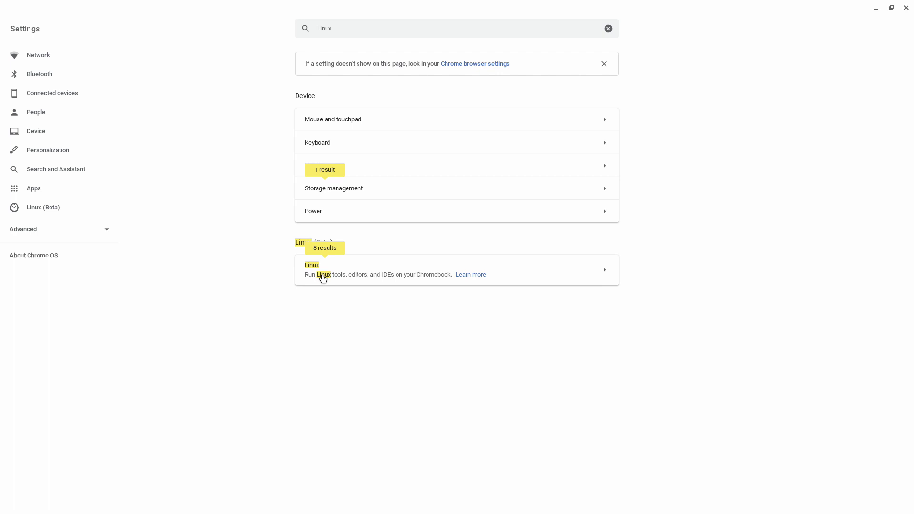
click(316, 272)
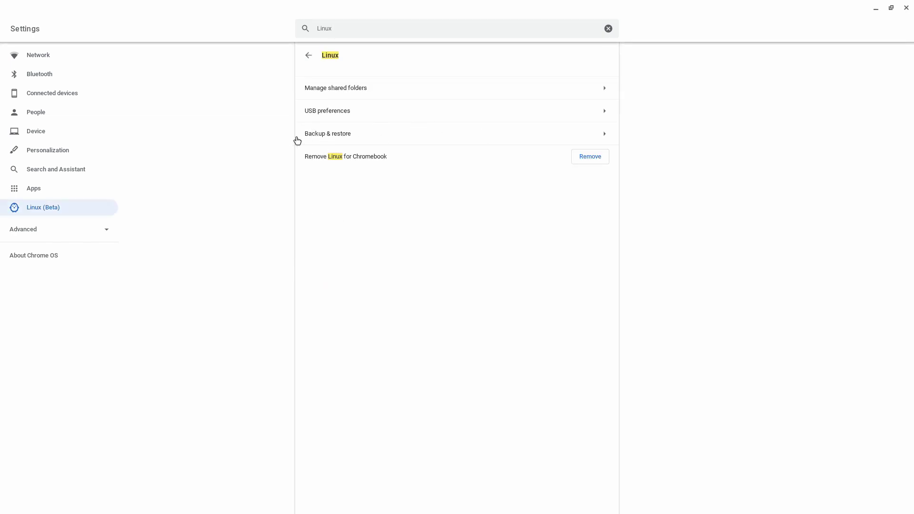
click(326, 136)
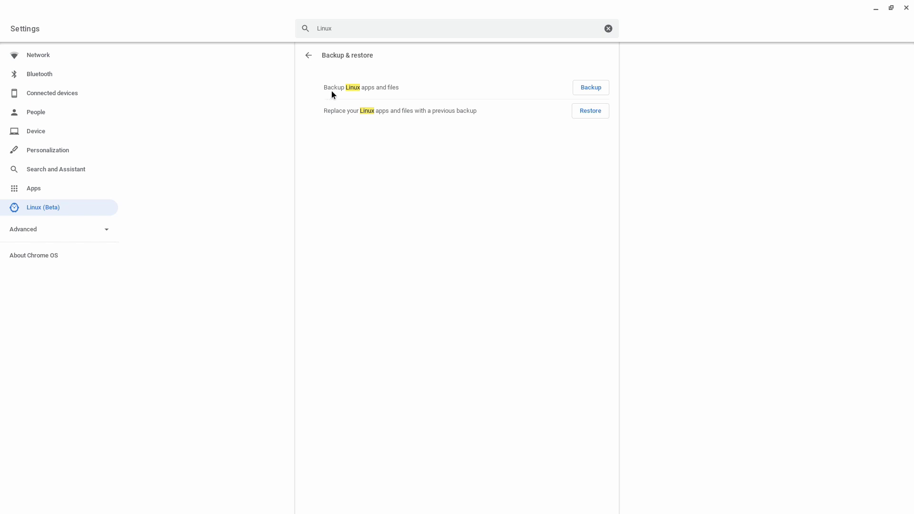
Start a Linux backup and save it to Downloads under the default chromeos-linux-2020-04-25.tini name
click(597, 94)
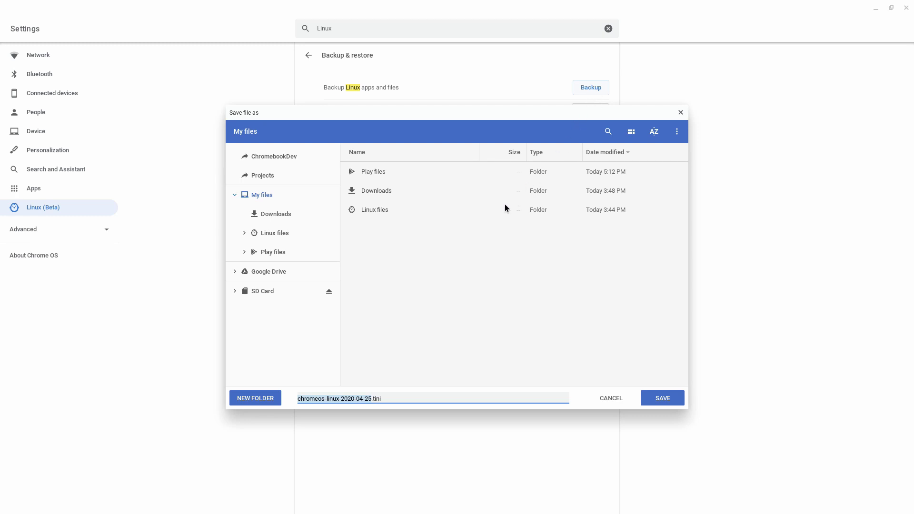
click(278, 217)
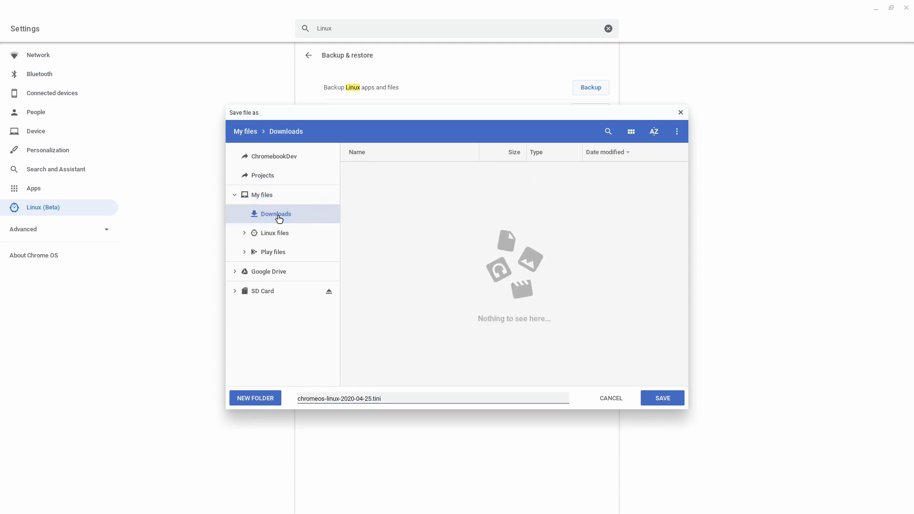
click(663, 398)
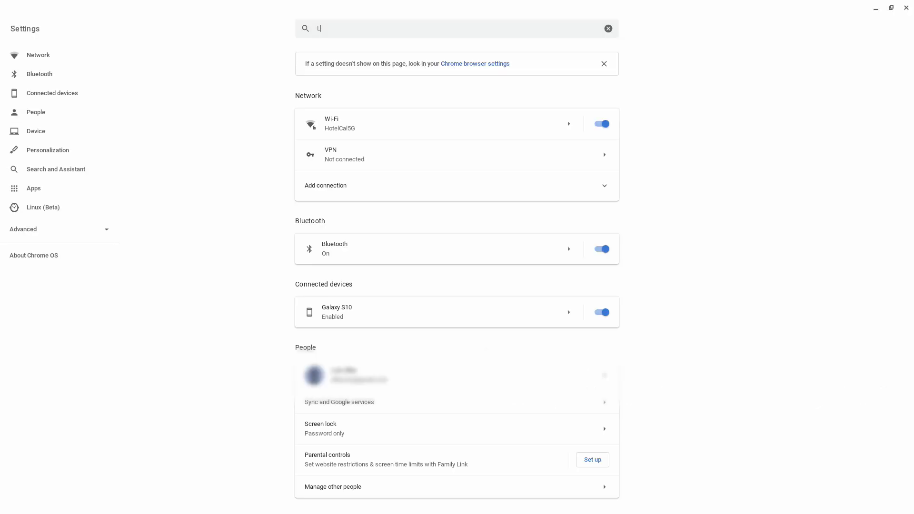
text(inux)
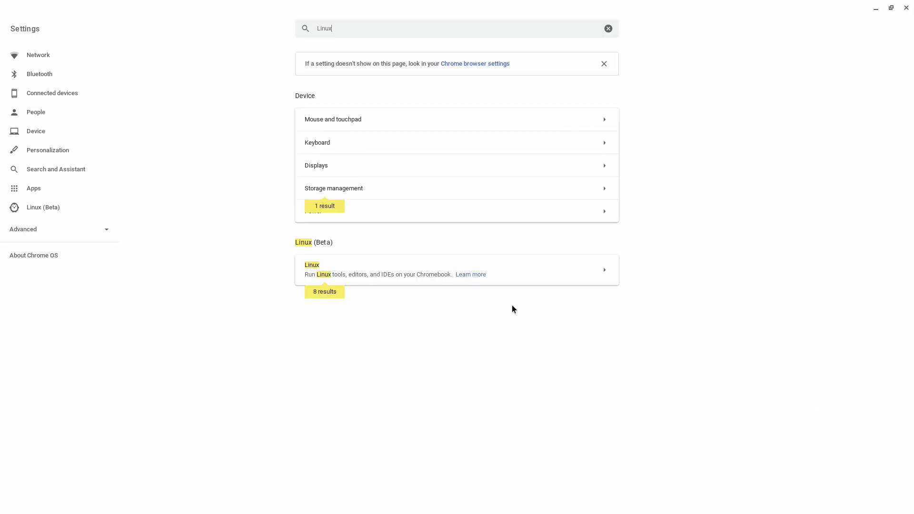
In Linux > Backup & restore, confirm a restore and pick chromeos-linux-2020-04-25.tini from Downloads
click(379, 272)
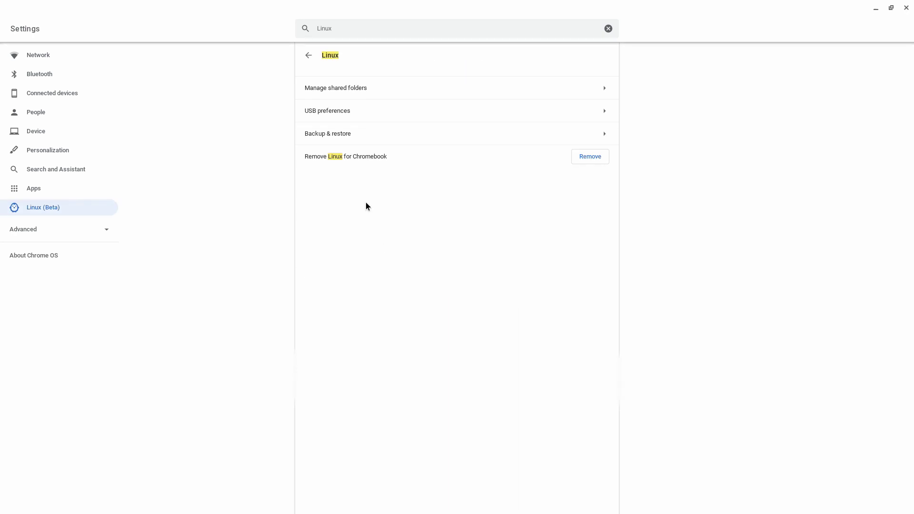
click(350, 140)
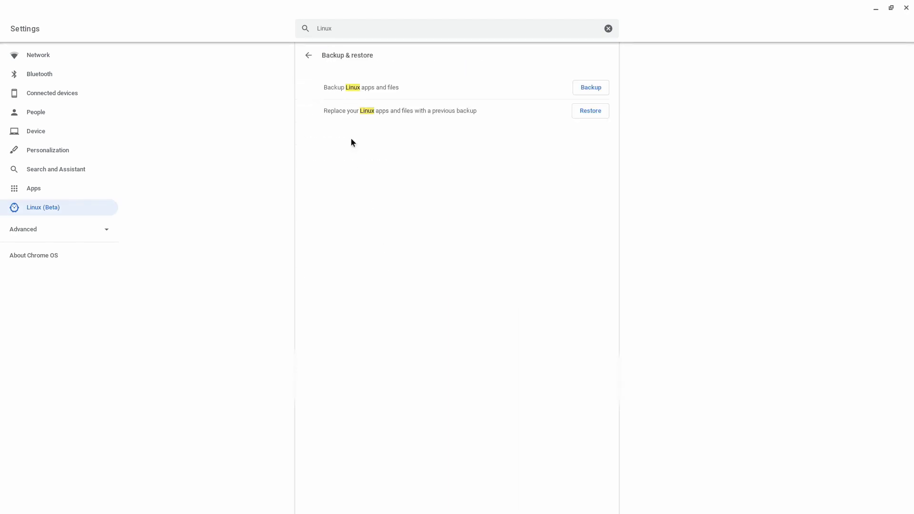
click(589, 113)
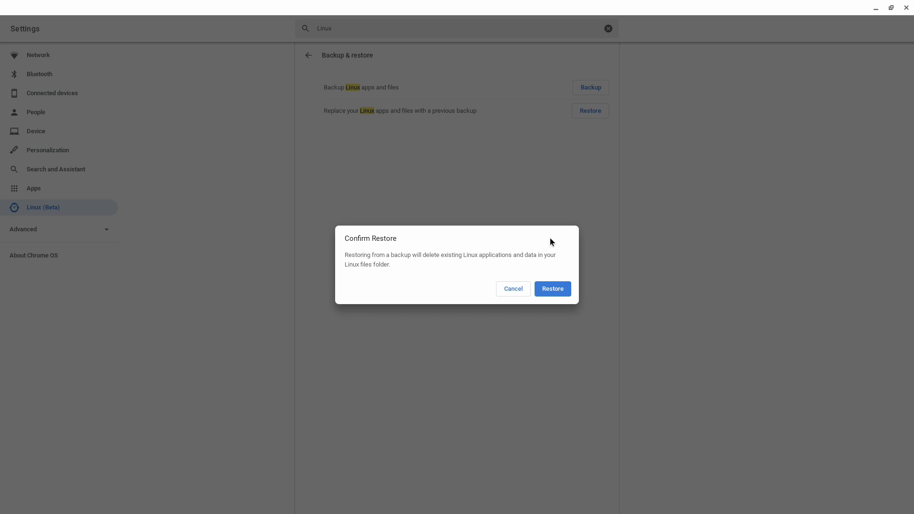
click(554, 290)
double_click(379, 176)
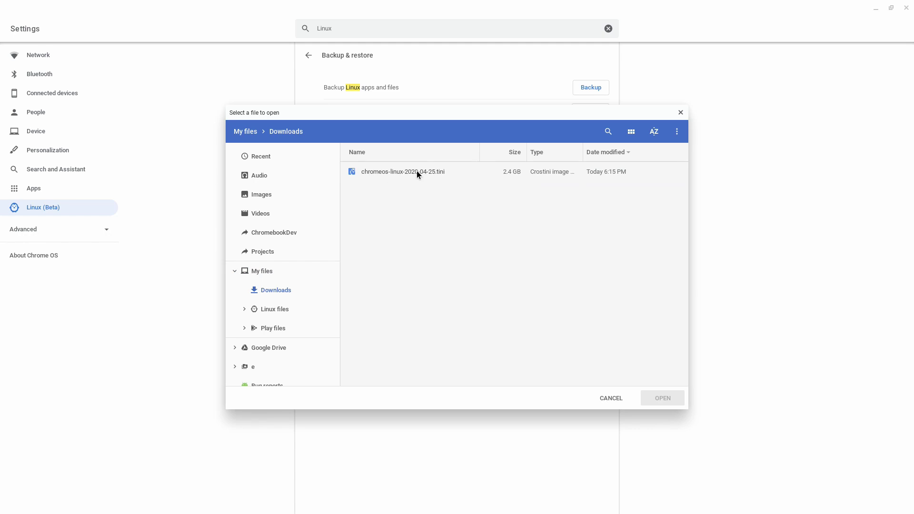
click(405, 171)
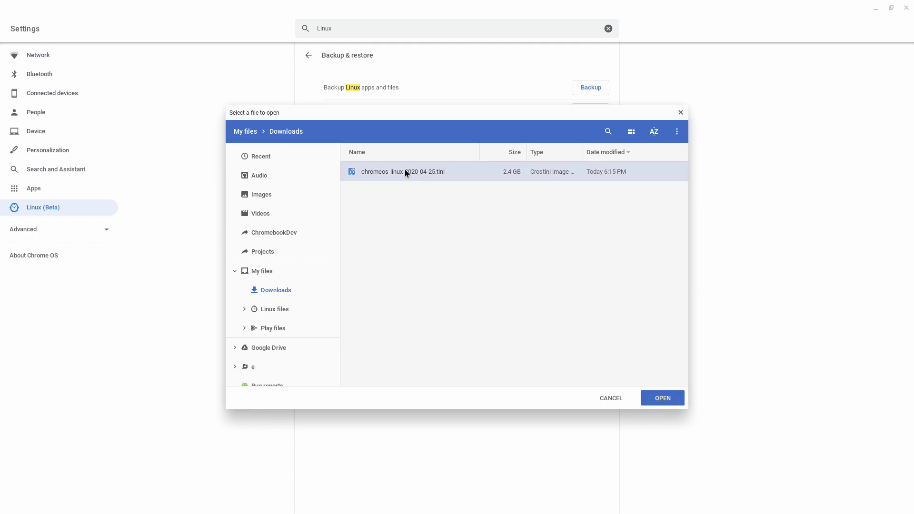
click(662, 397)
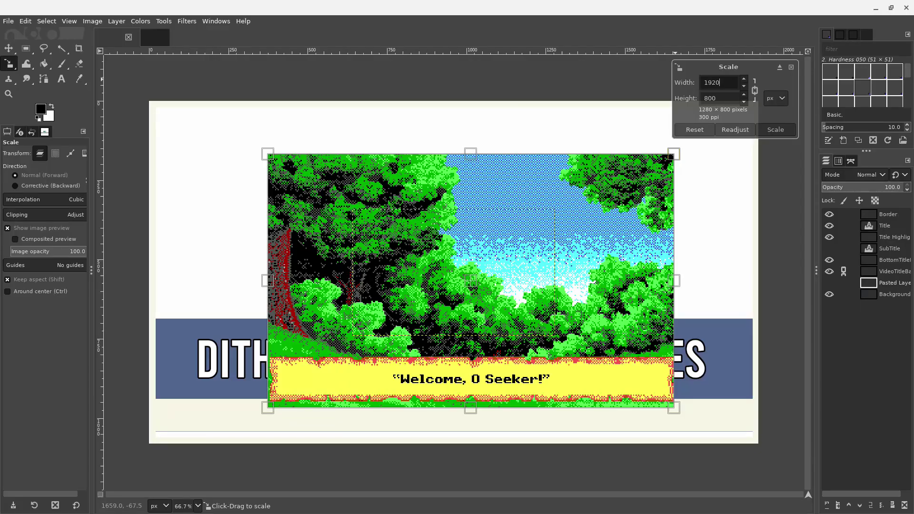
Scale the forest layer to 1920×1200 and move it up-left; then open Storage management
key(Tab)
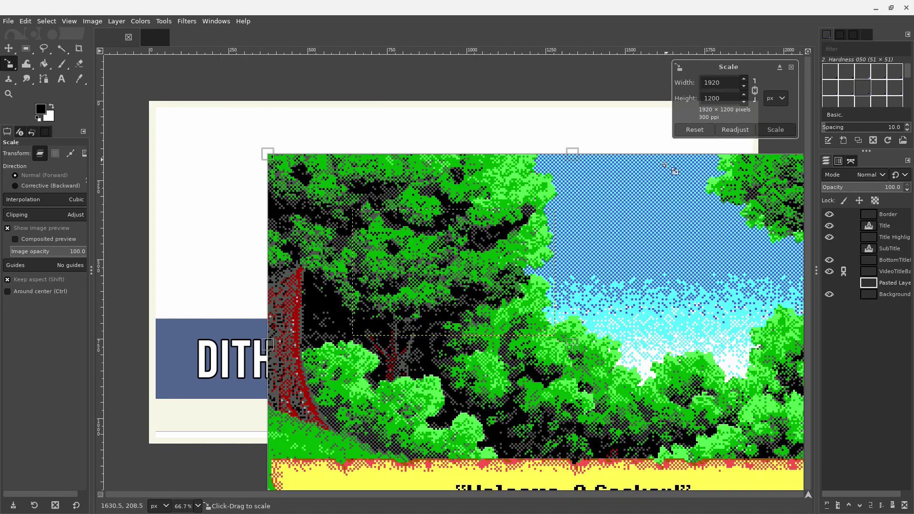
mouse_move(679, 429)
mouse_down()
mouse_move(580, 342)
mouse_move(587, 349)
mouse_up()
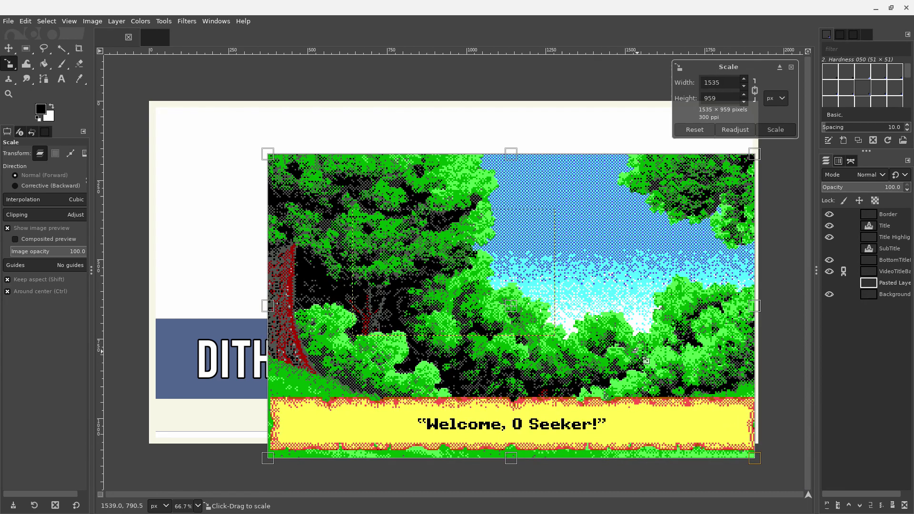
key(ctrl+z)
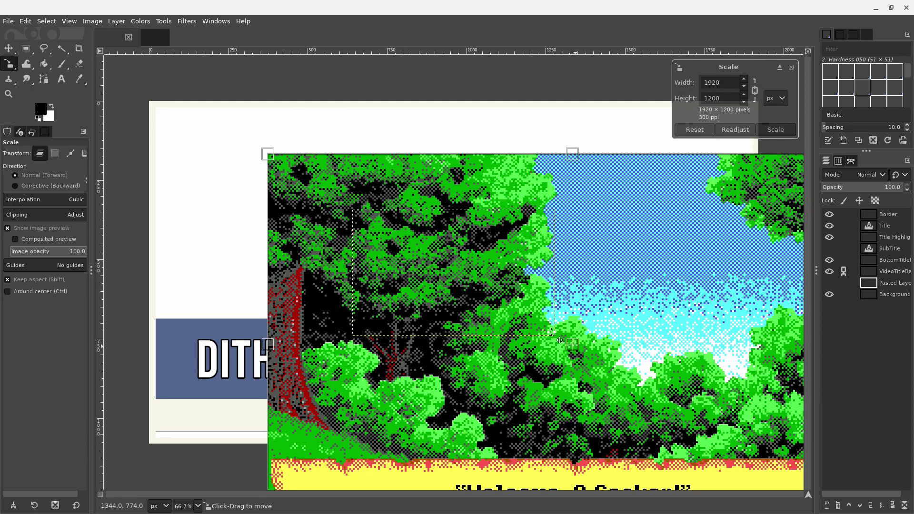
drag(571, 344, 481, 296)
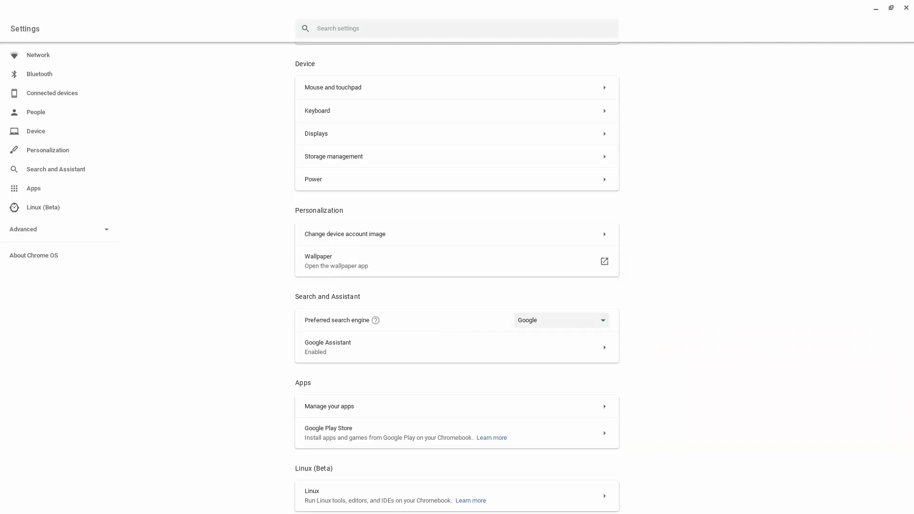
text(stor)
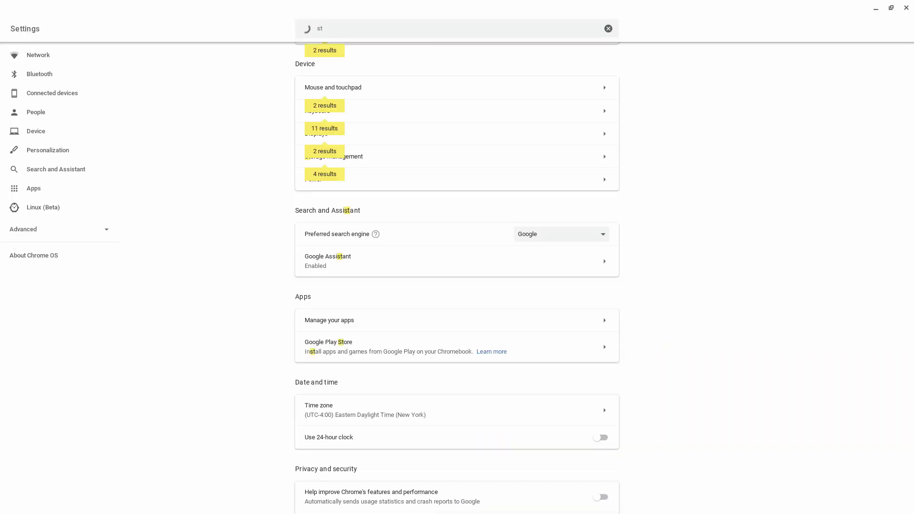
text(age)
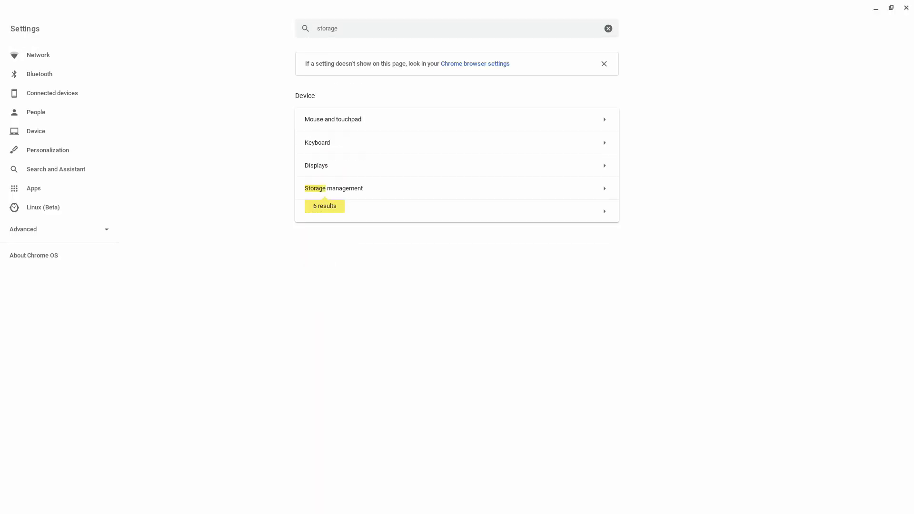
click(382, 190)
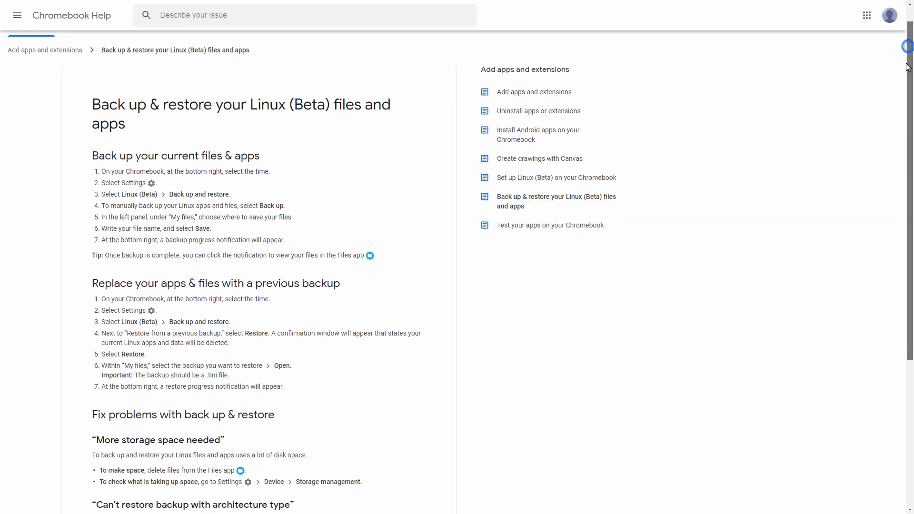
scroll(902, 136, down, 1)
scroll(902, 136, down, 1)
scroll(901, 136, down, 1)
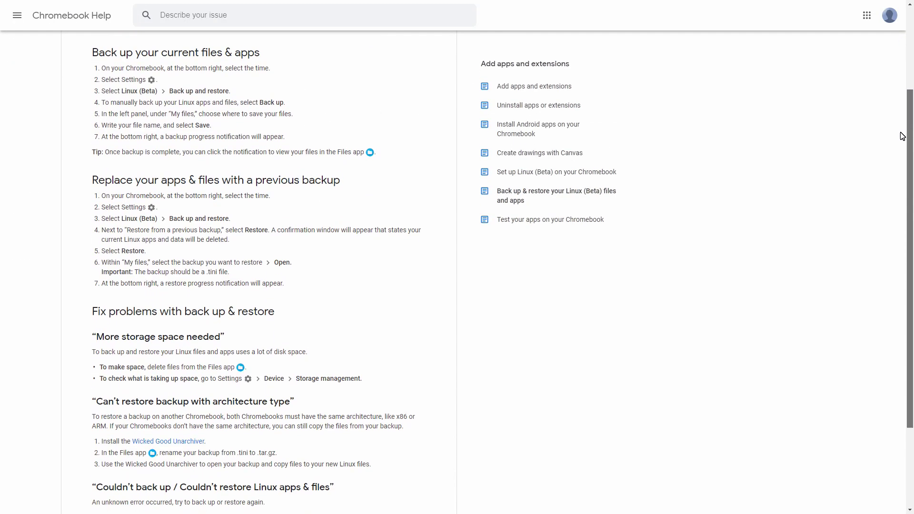
scroll(902, 135, down, 1)
scroll(903, 143, down, 1)
scroll(904, 178, down, 1)
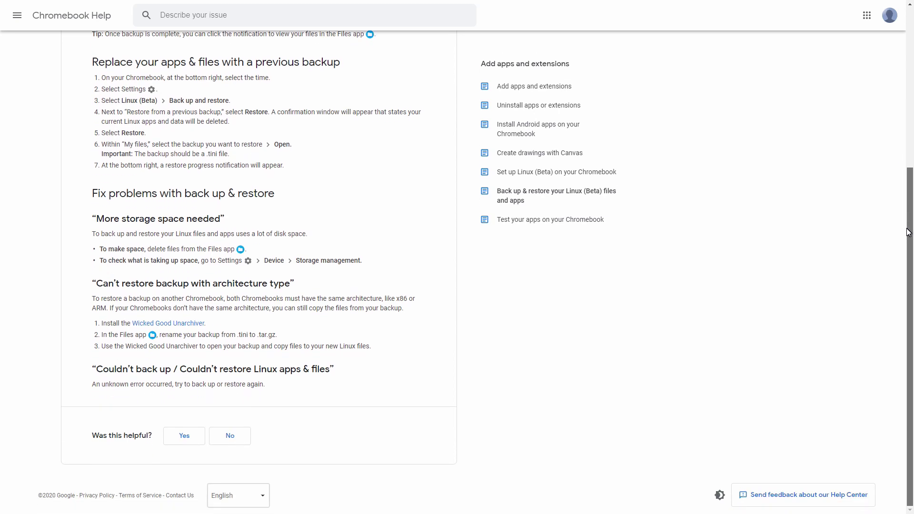
scroll(907, 232, up, 1)
scroll(908, 231, up, 1)
scroll(907, 232, up, 1)
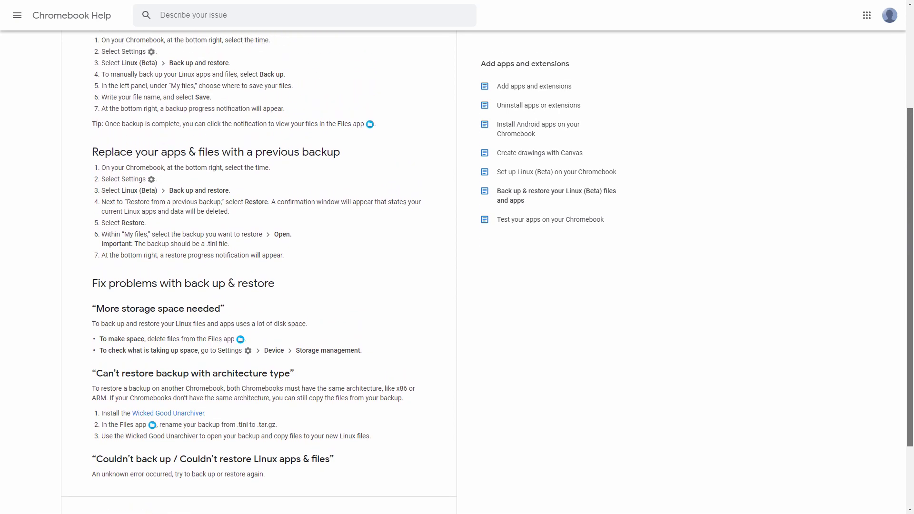
scroll(456, 271, up, 1)
scroll(457, 272, up, 1)
scroll(457, 272, up, 1)
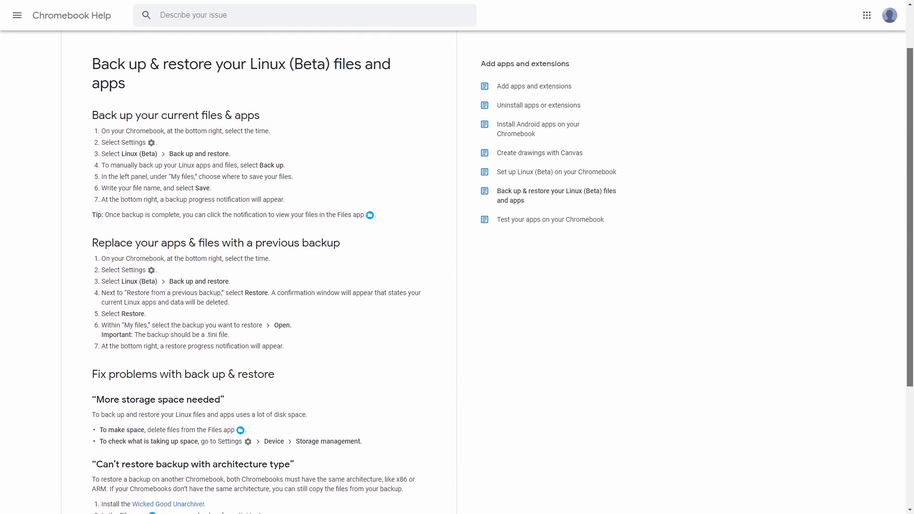